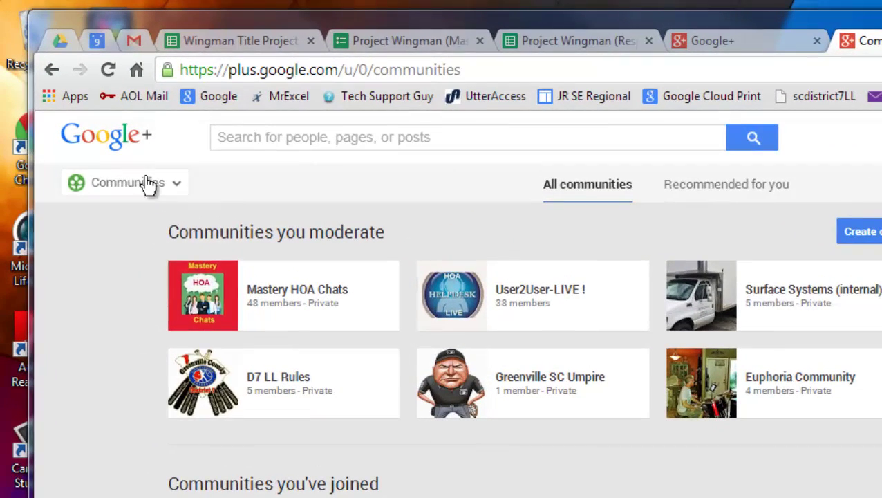
- Switch from Communities to the Hangouts On Air page using the navigation menu
left_click(148, 183)
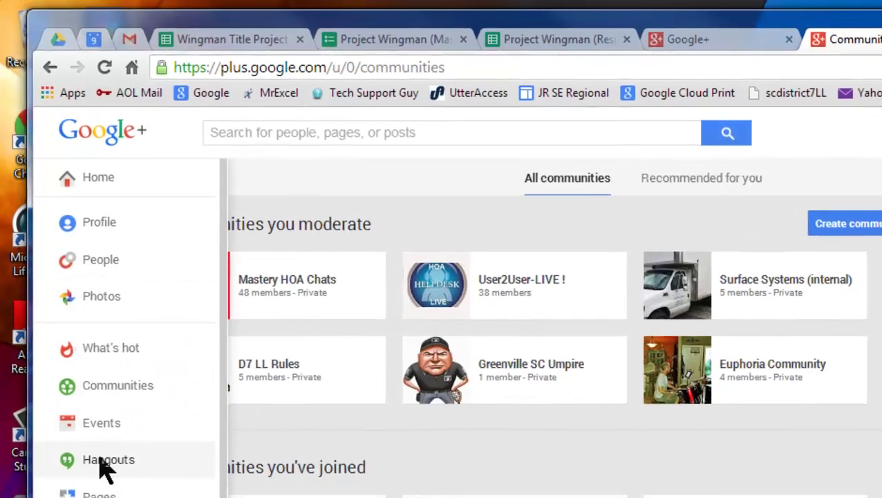
left_click(671, 360)
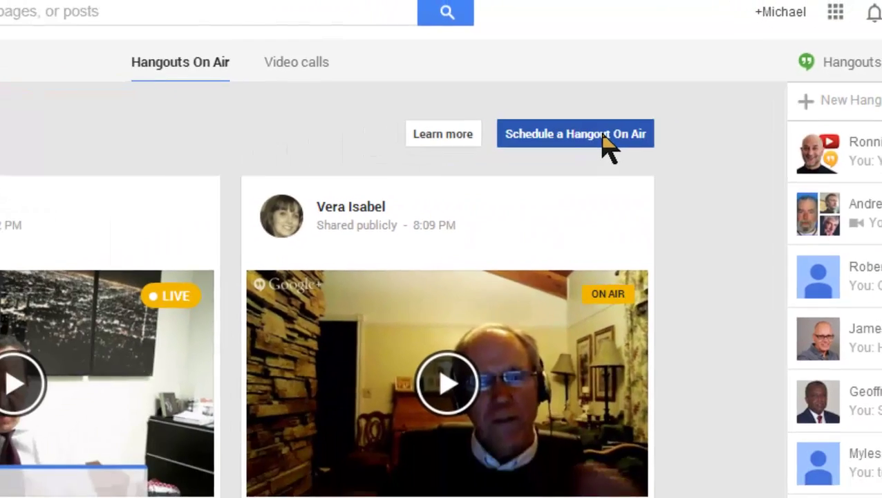
- Create a Hangout On Air named 'Test For HOA and HT's' with a test-run description ending '#MD2014HOA'
left_click(517, 174)
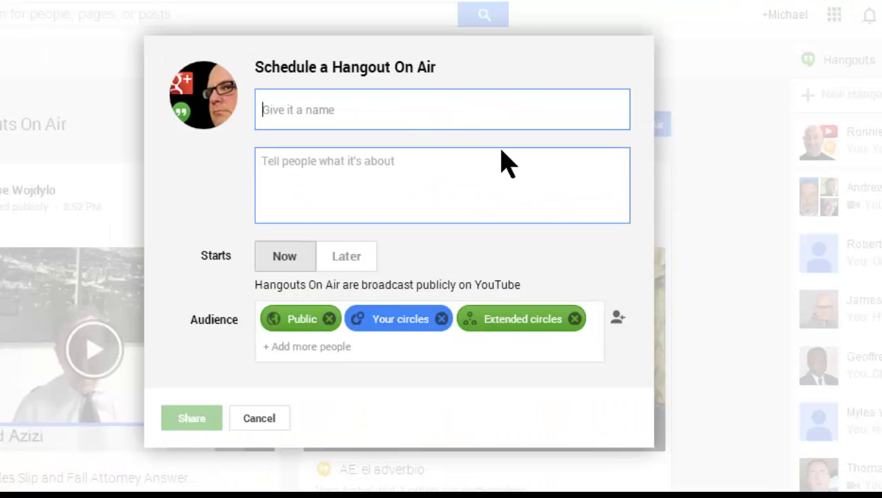
type("Test For HOA and HT")
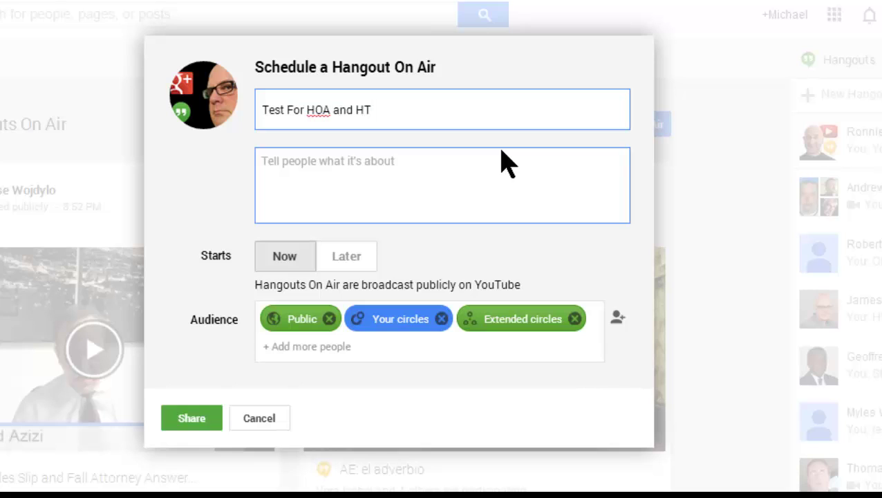
type("'s")
left_click(302, 171)
type("Th")
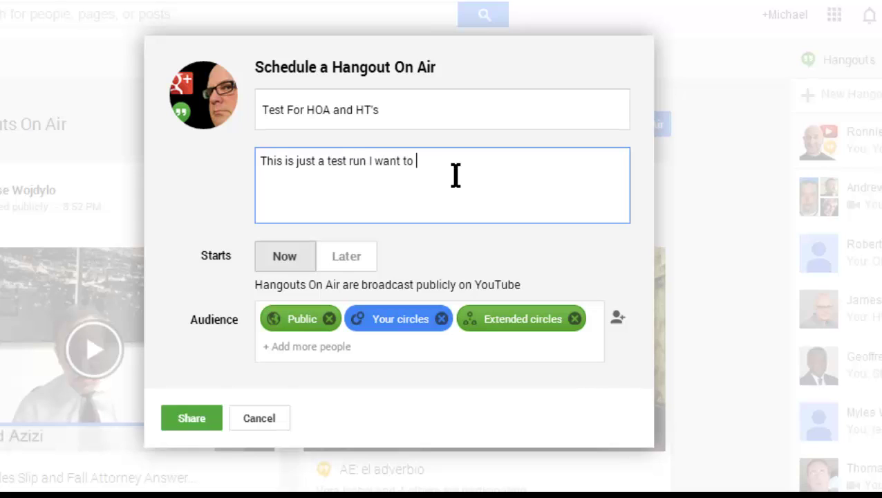
type(".")
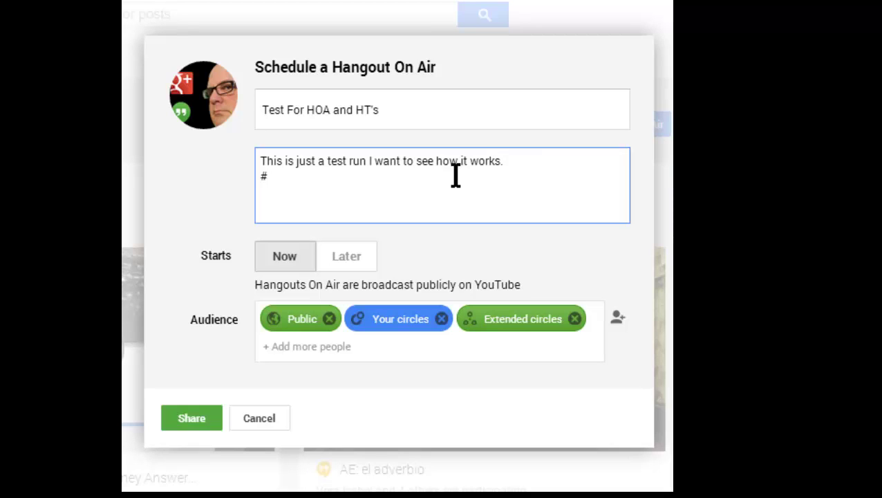
type(" #MD2014")
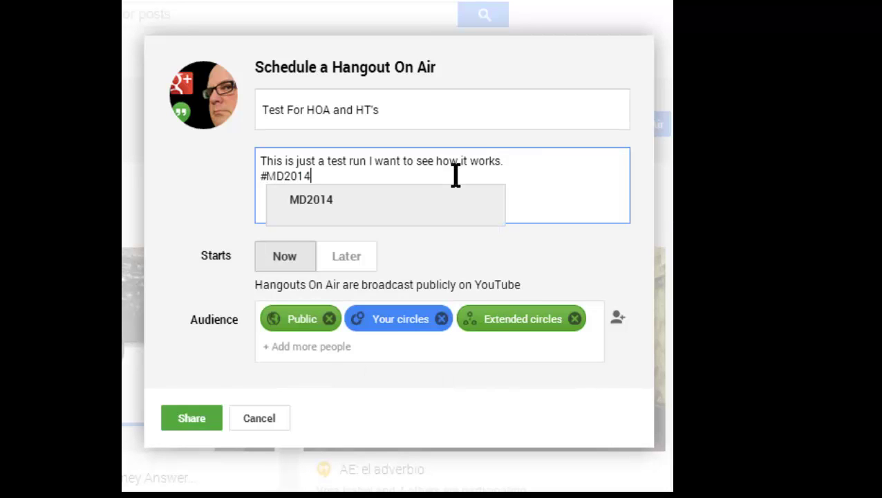
type("HOA")
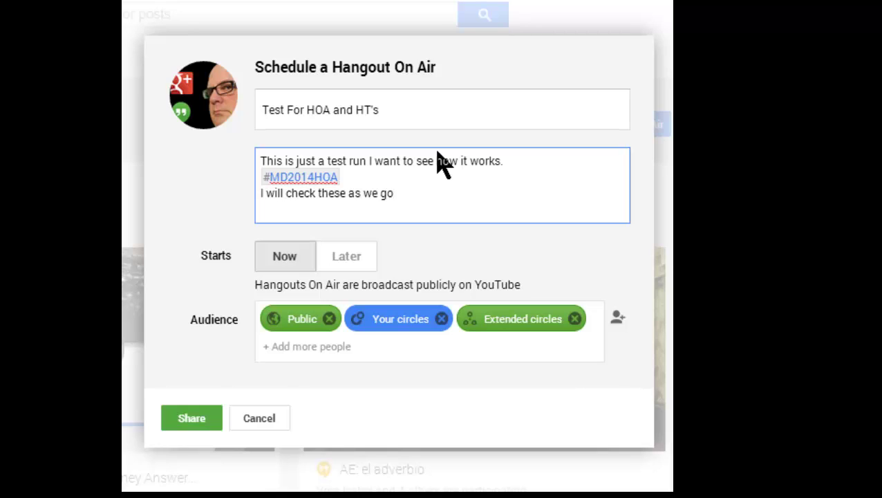
- Limit the hangout's audience to Public plus the host's own profile, removing both circles
left_click(574, 319)
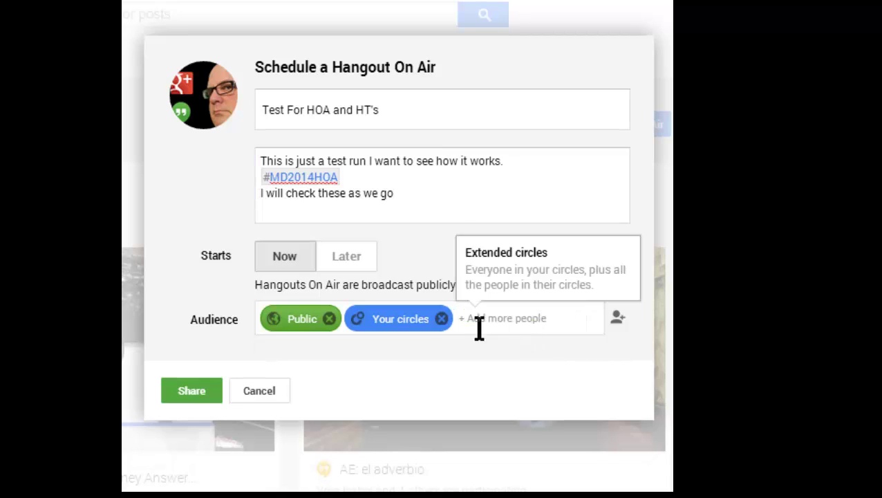
left_click(441, 318)
left_click(385, 319)
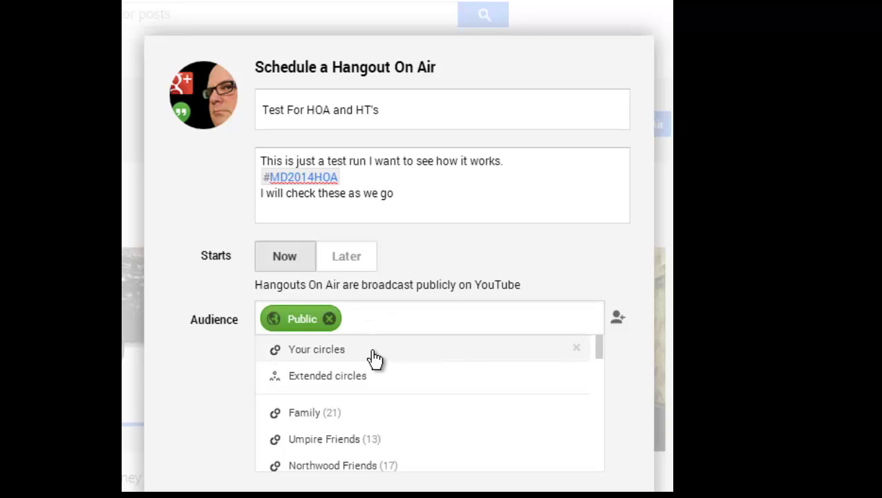
type("Mich")
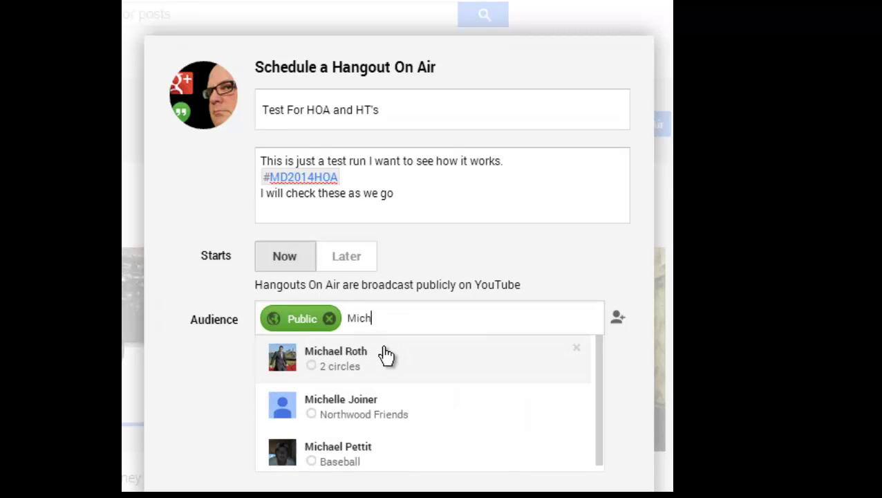
type("ael Da")
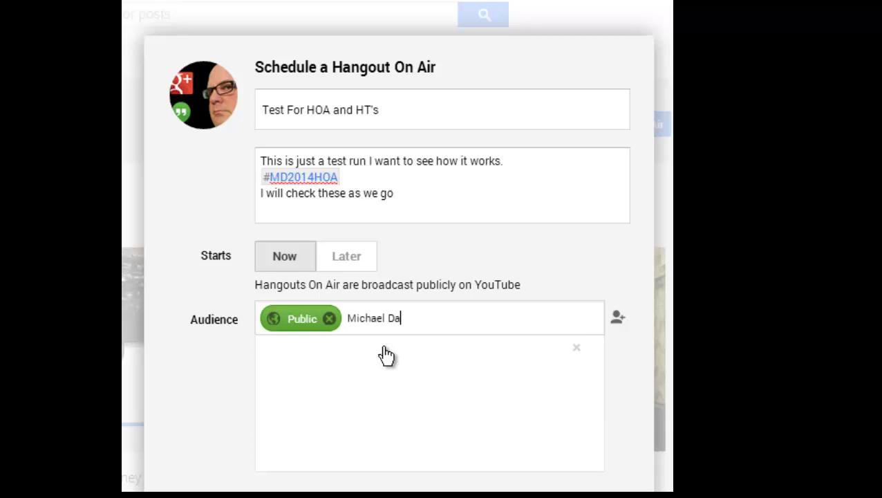
type("niel")
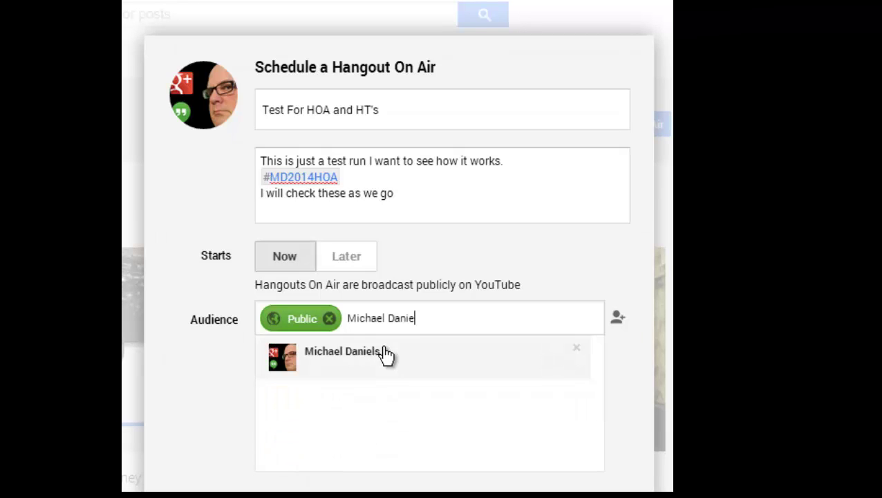
left_click(380, 353)
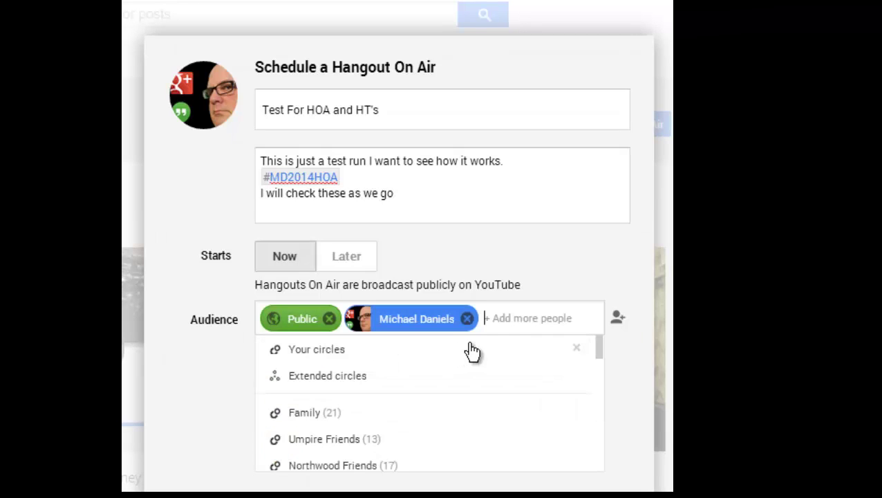
- Schedule the hangout to start later, on Thu, Jan 9, 2014 at 9:30 PM
left_click(355, 269)
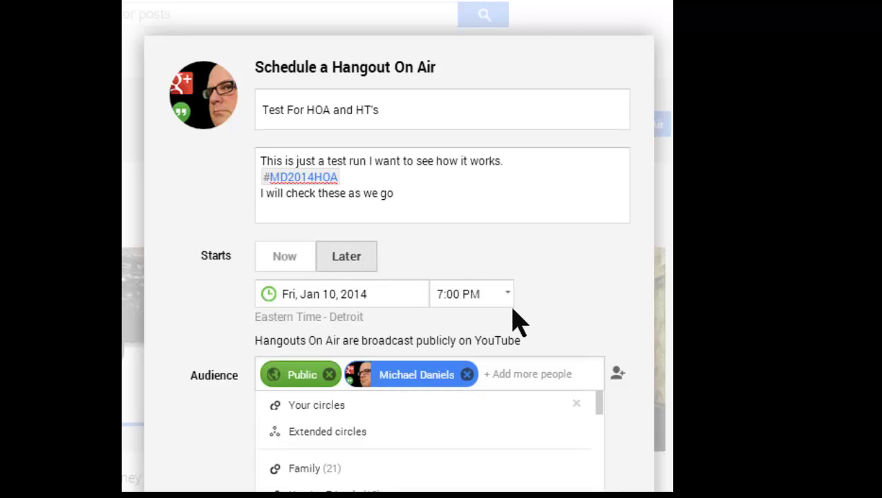
left_click(452, 296)
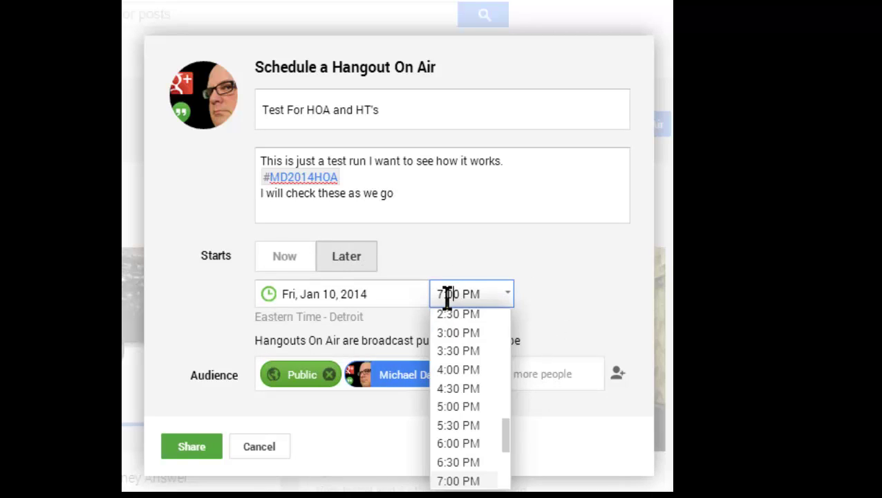
left_click_drag(507, 442, 506, 463)
left_click(477, 474)
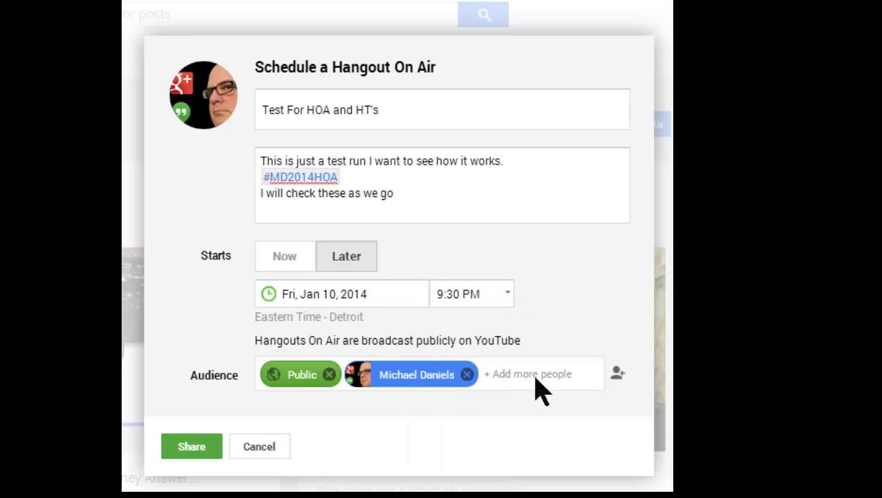
left_click(399, 297)
left_click(348, 396)
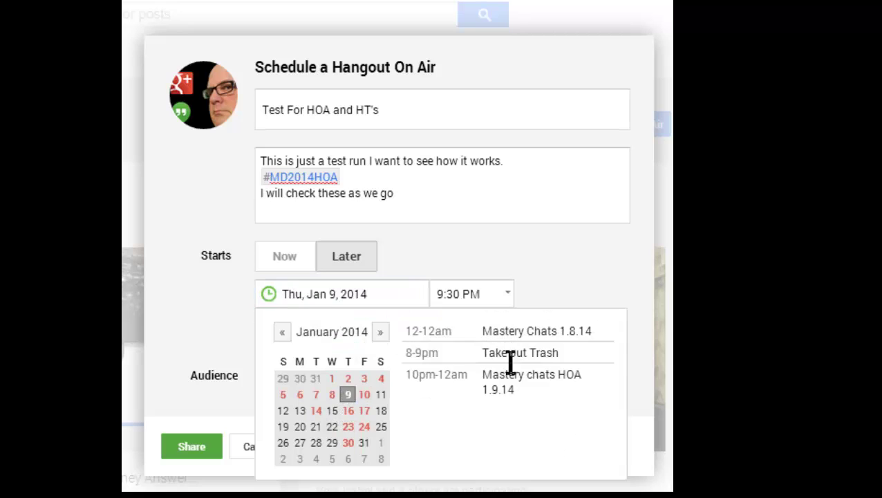
left_click(571, 304)
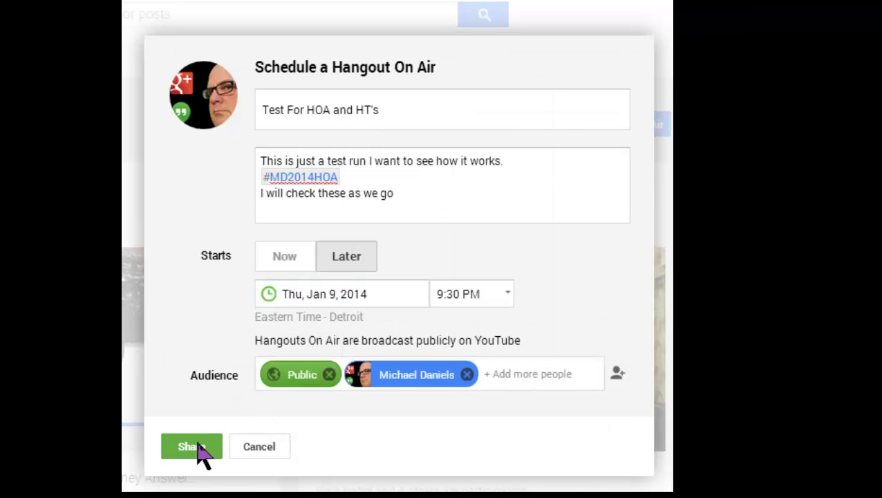
- Publish the event and add a cropped upload of Chrisdesign_baseball.png as its trailer
left_click(191, 447)
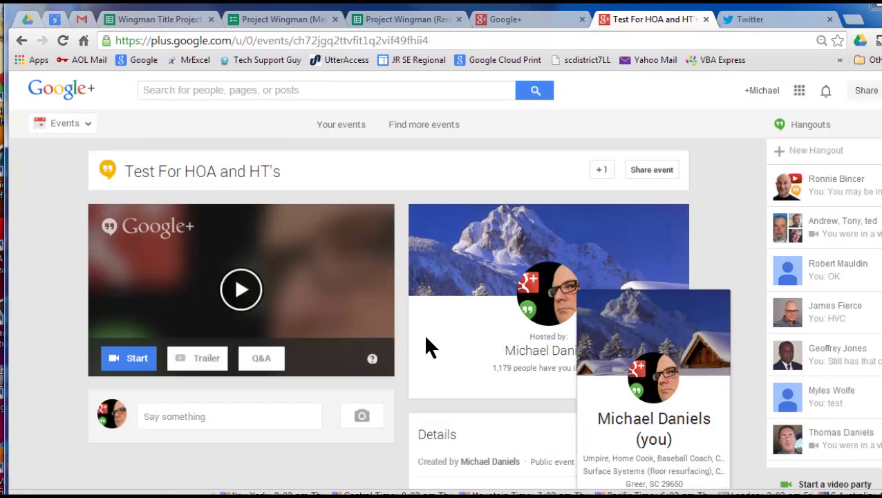
scroll(422, 353, "down", 3)
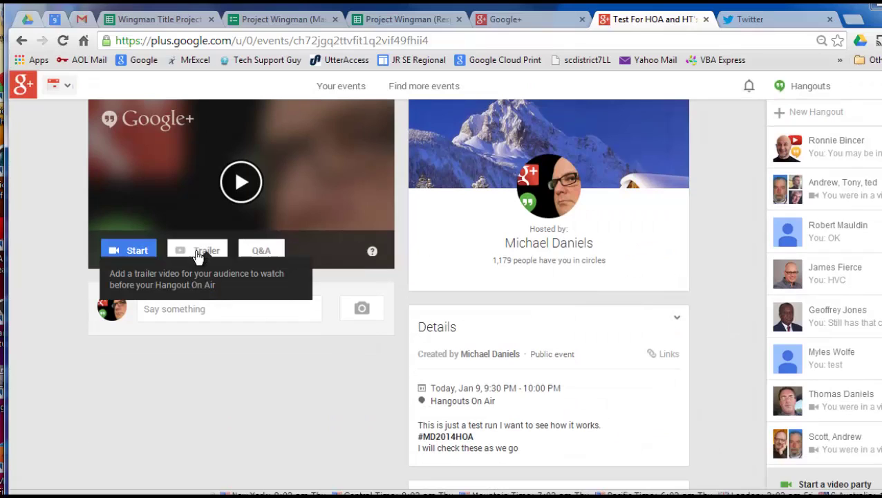
left_click(198, 255)
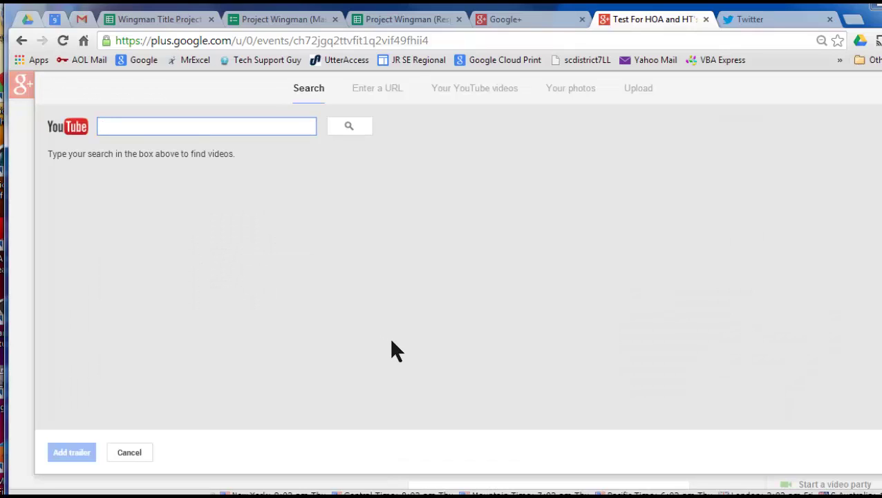
left_click(631, 92)
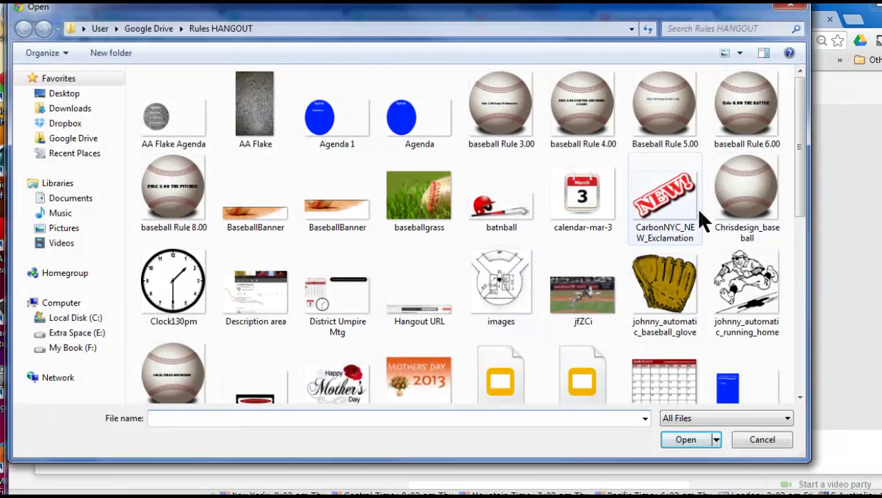
mouse_move(797, 172)
left_mouse_down()
mouse_move(811, 257)
mouse_move(804, 328)
mouse_move(797, 148)
mouse_move(792, 153)
left_mouse_up()
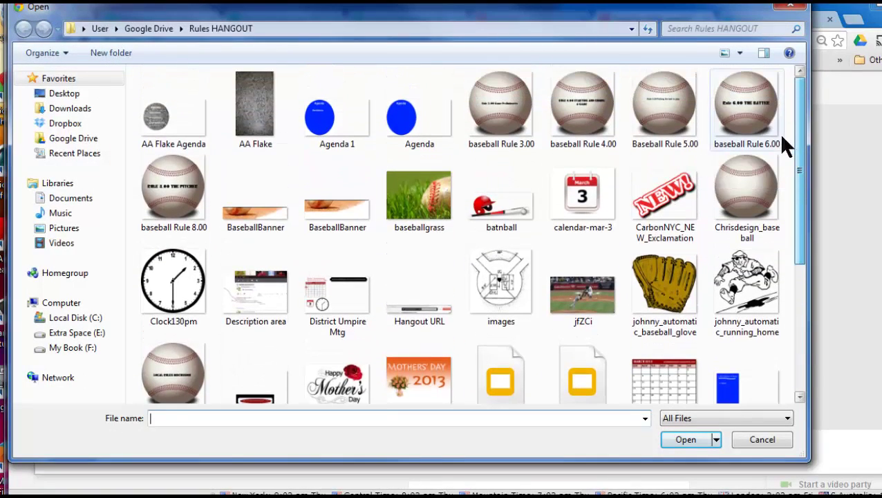
left_click(750, 197)
left_click(684, 440)
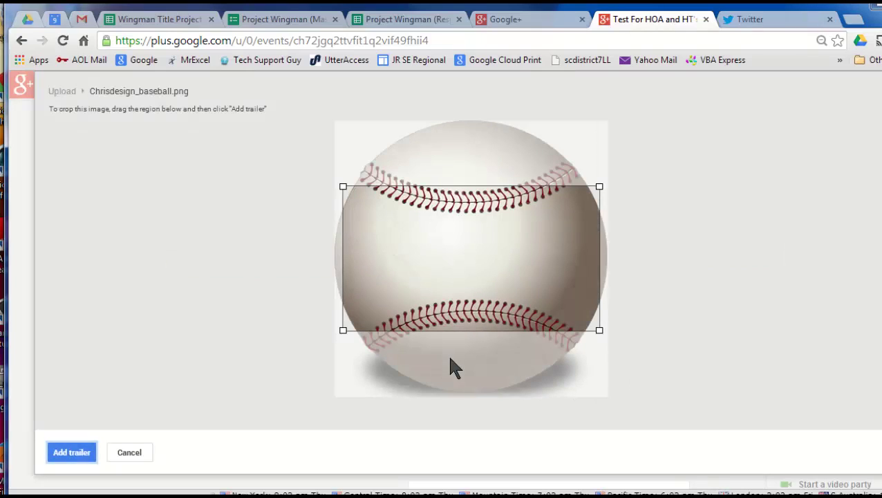
left_click_drag(598, 330, 613, 365)
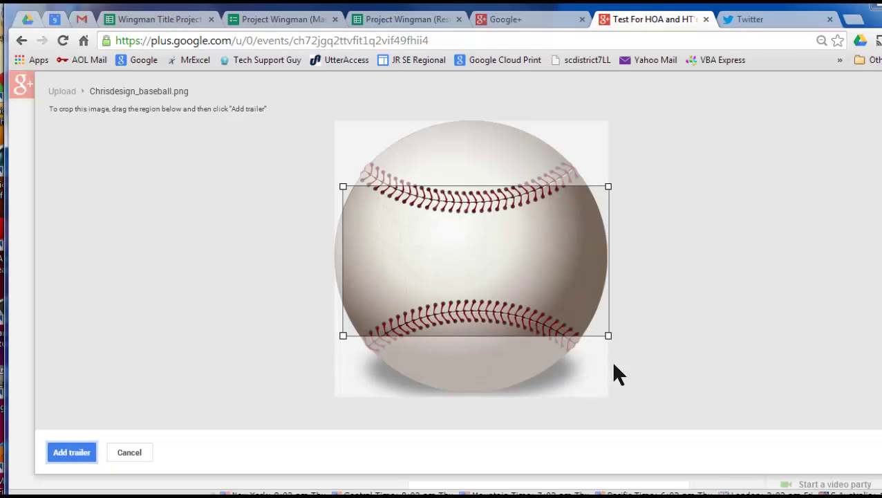
left_click_drag(563, 298, 556, 353)
left_click(70, 452)
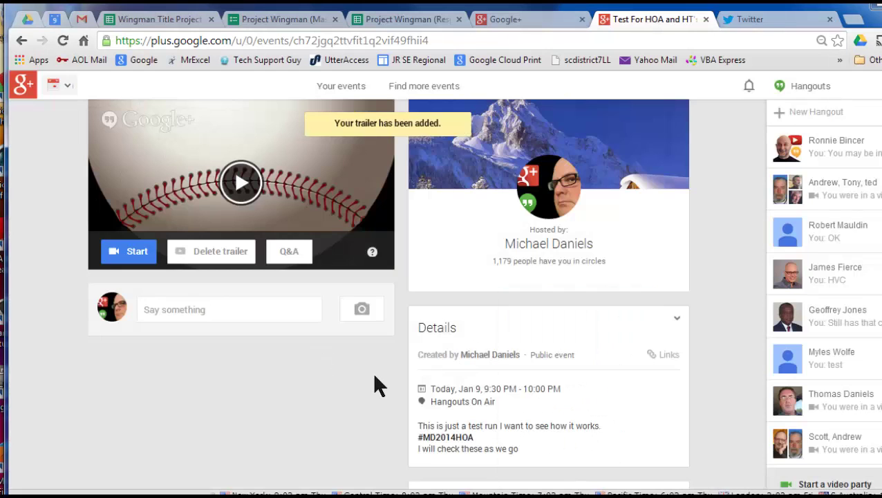
- Select the #MD2014HOA hashtag in the event Details, then start the event's Hangout On Air
scroll(387, 380, "down", 3)
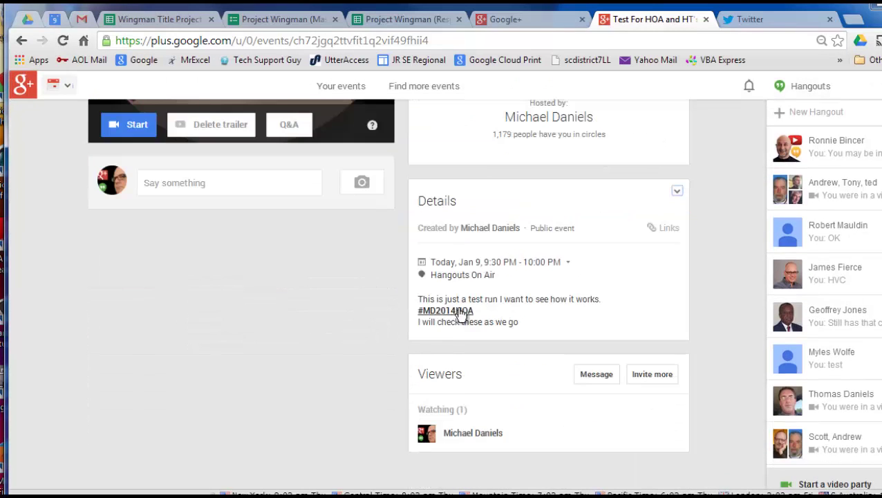
scroll(550, 310, "down", 1)
scroll(535, 323, "up", 2)
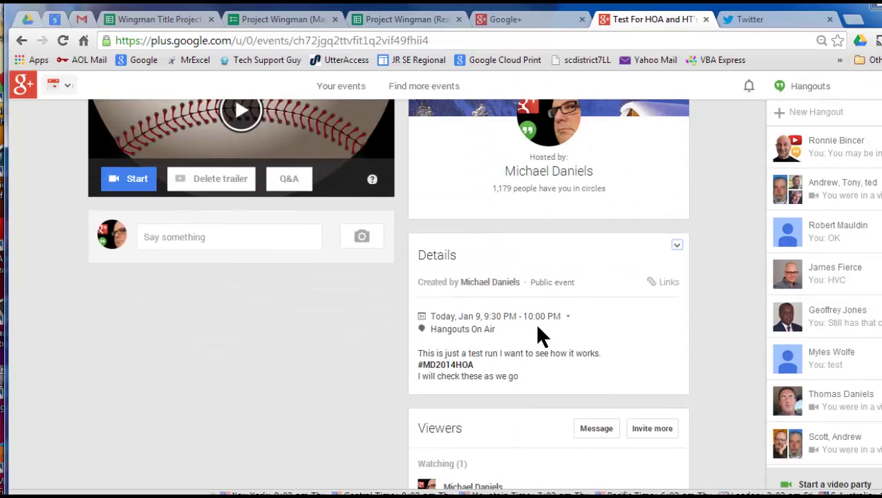
scroll(541, 328, "down", 1)
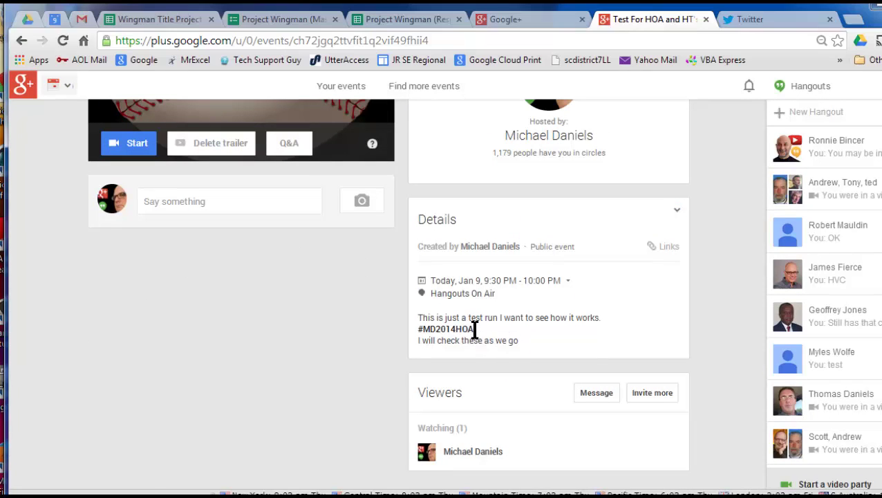
left_click_drag(475, 329, 428, 332)
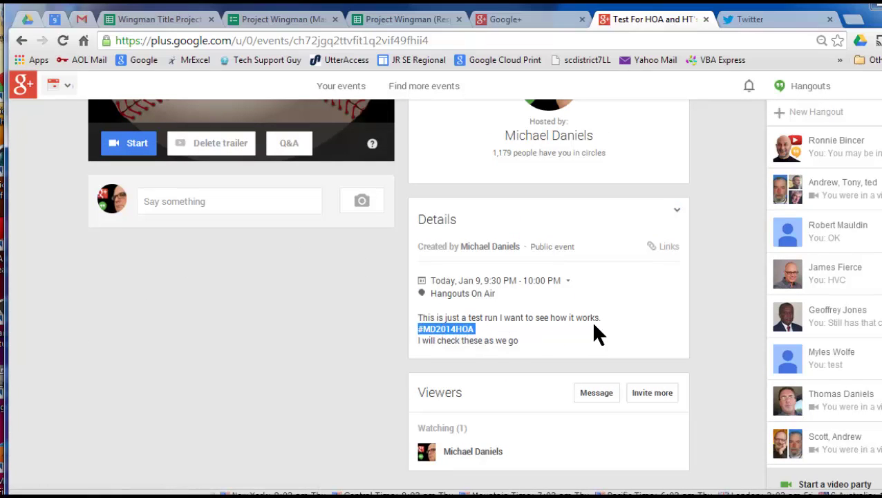
scroll(579, 311, "up", 2)
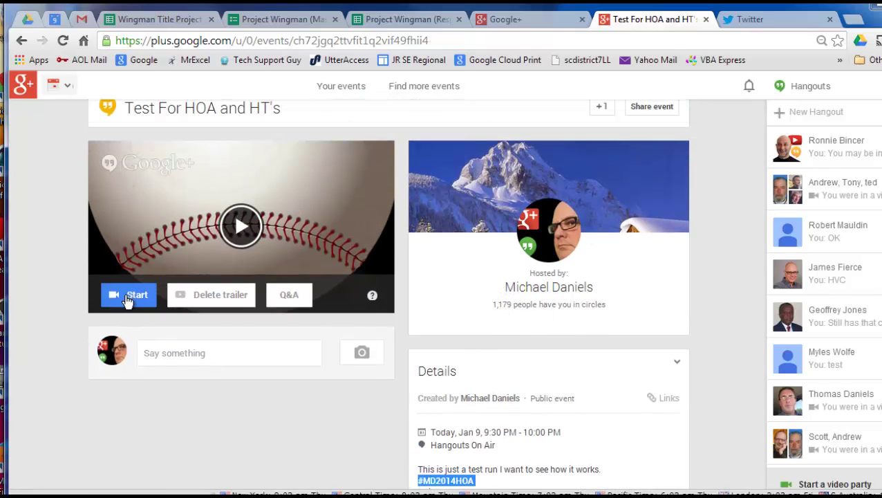
left_click(127, 298)
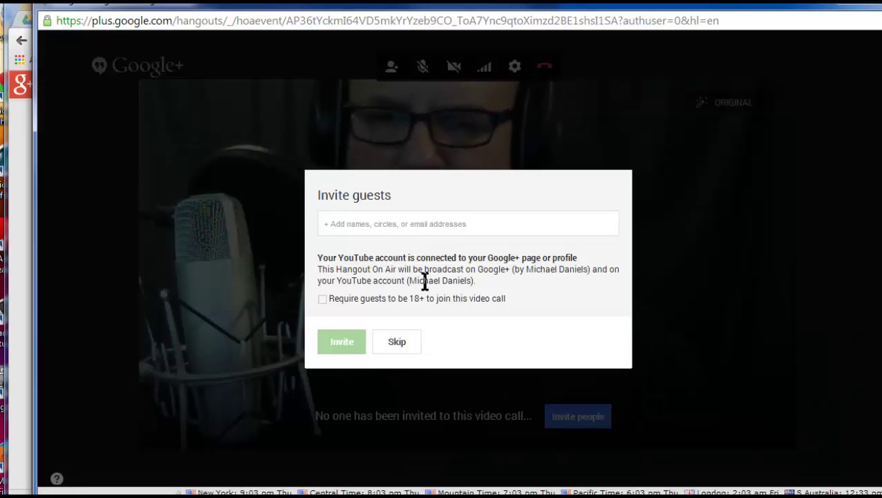
- Skip inviting guests, add #MD2014HOA as a Comment Tracker source, and check its stream
left_click(413, 345)
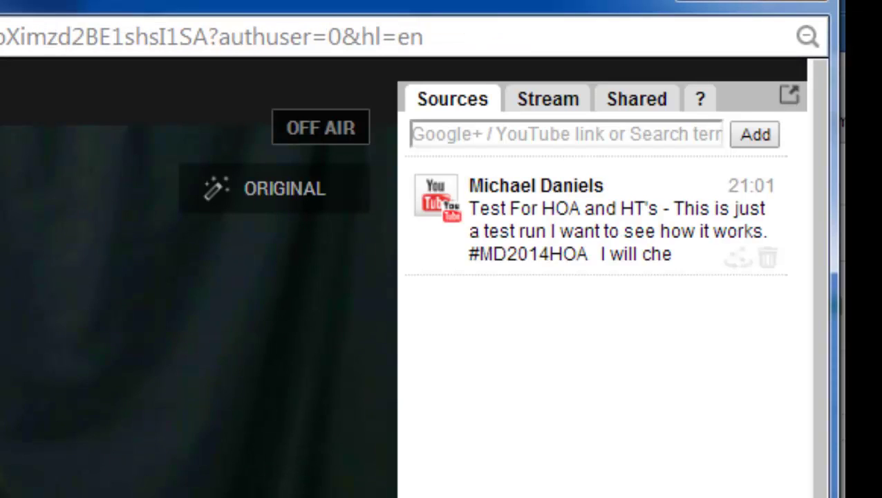
left_click(634, 136)
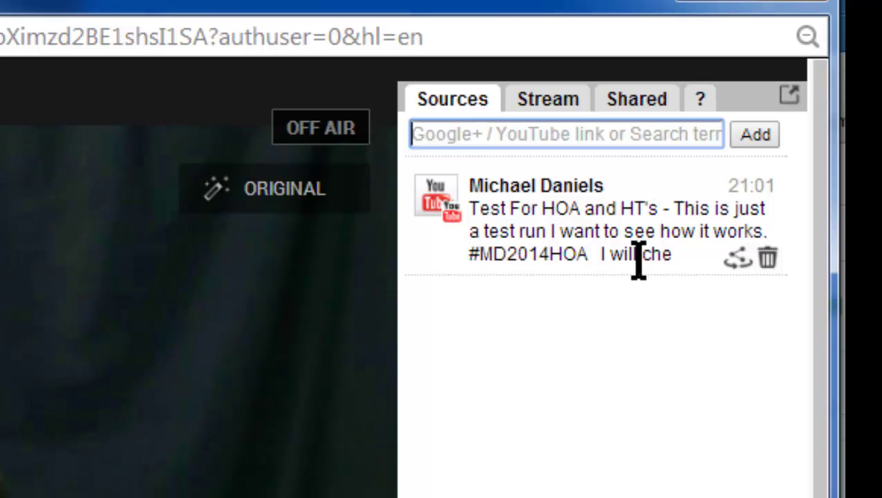
type("#MD2014HOA")
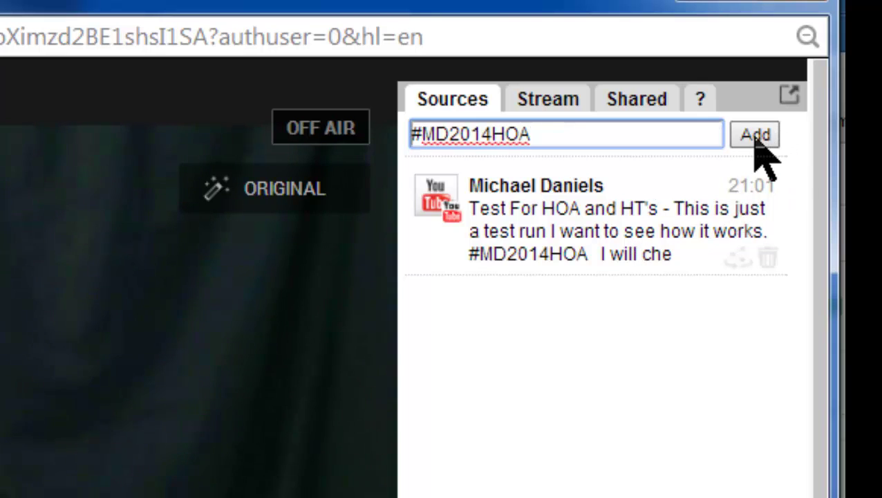
left_click(755, 136)
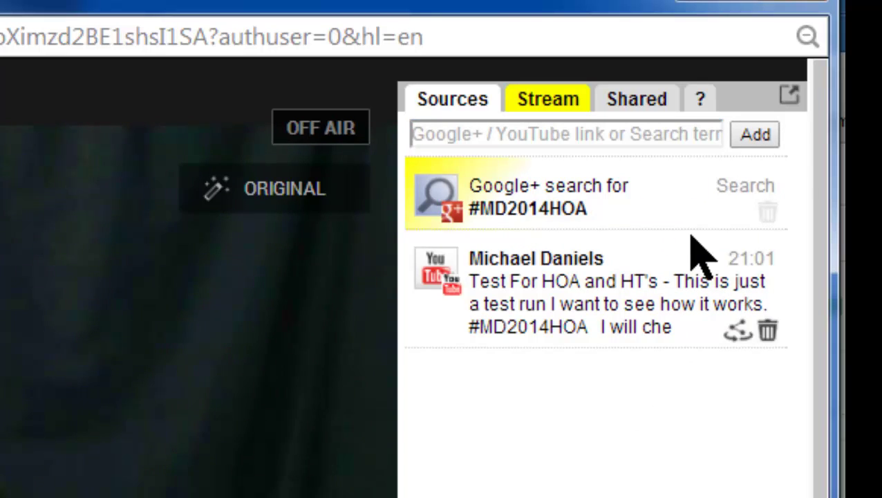
left_click(564, 107)
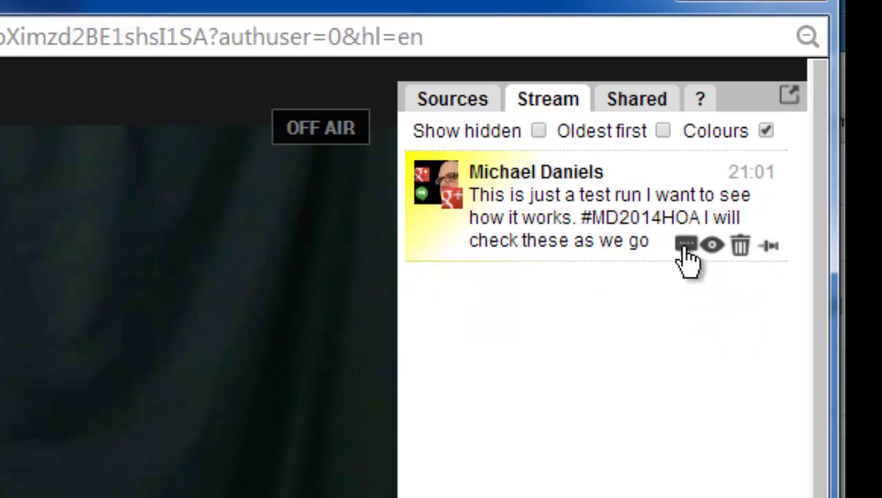
left_click(470, 103)
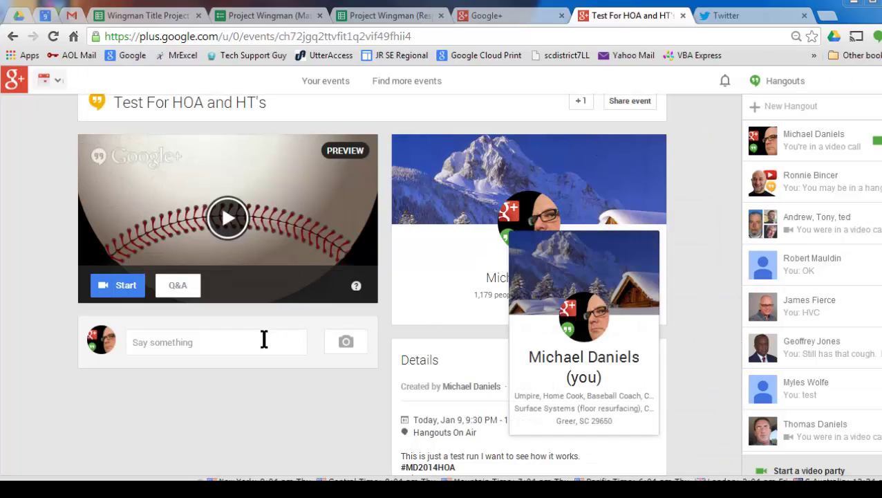
- Share a public 'Hello from the Event' post on the event page
left_click(244, 345)
type("Hello from the Event")
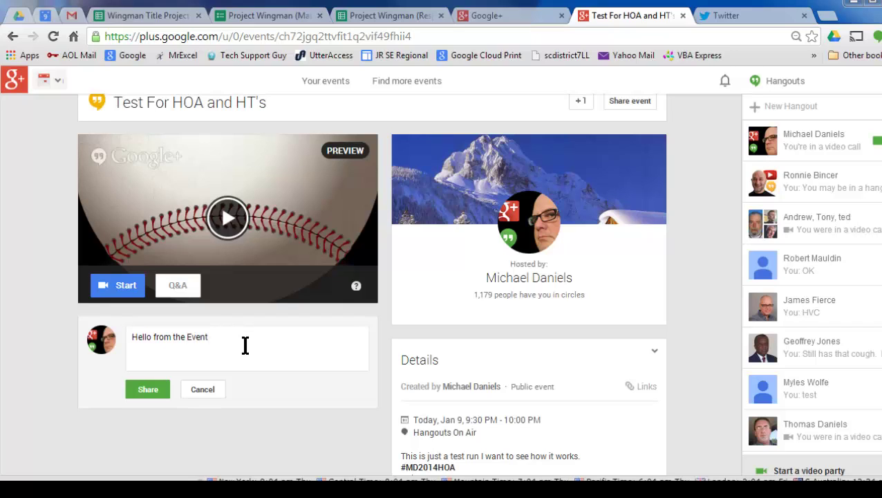
left_click(148, 389)
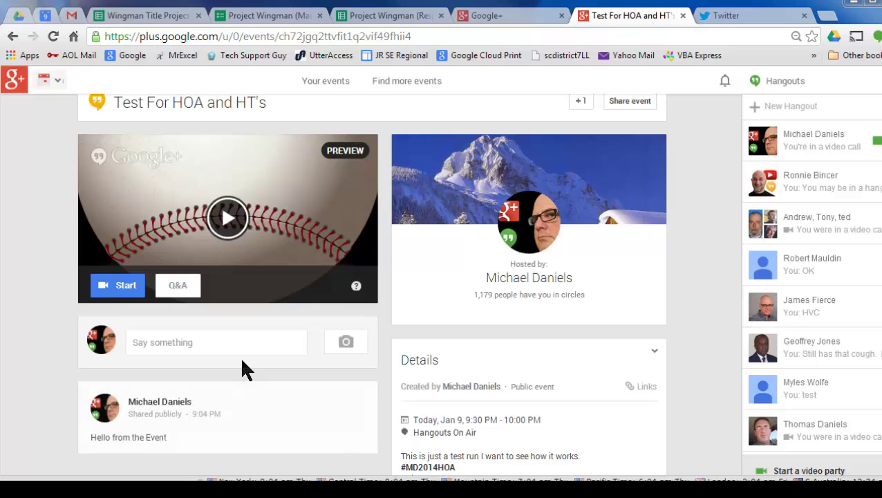
mouse_move(806, 387)
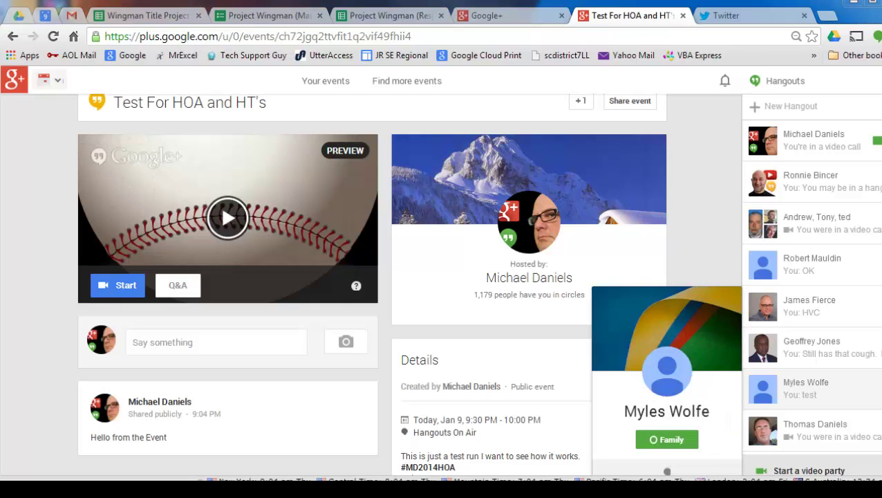
- Open the 'Tweets about #MD2014HOA' widget editor via Twitter Settings > Widgets and copy its URL
left_click(737, 21)
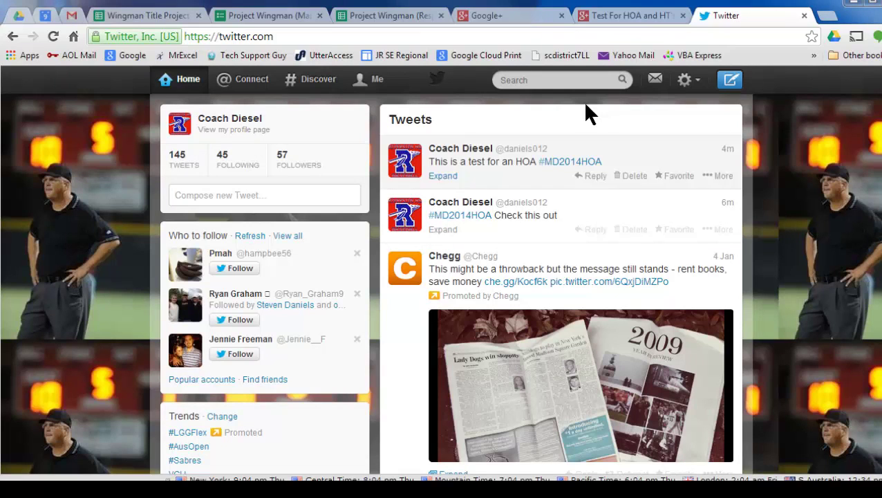
left_click(697, 83)
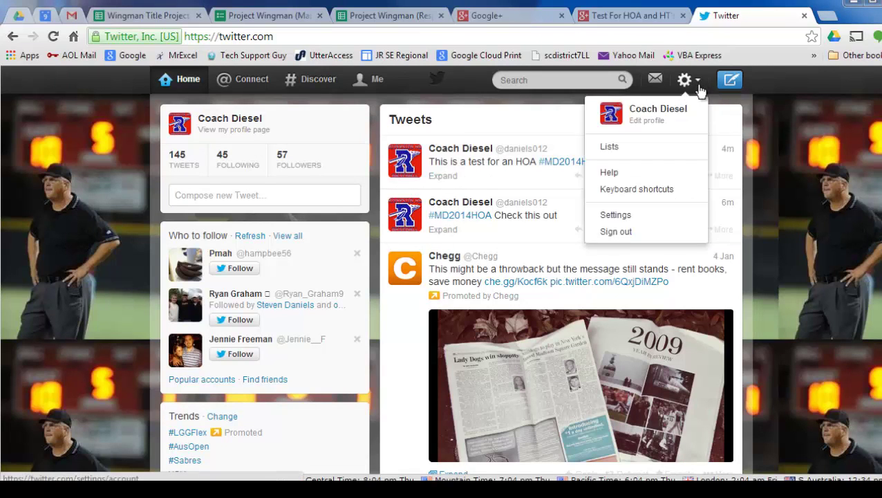
left_click(626, 219)
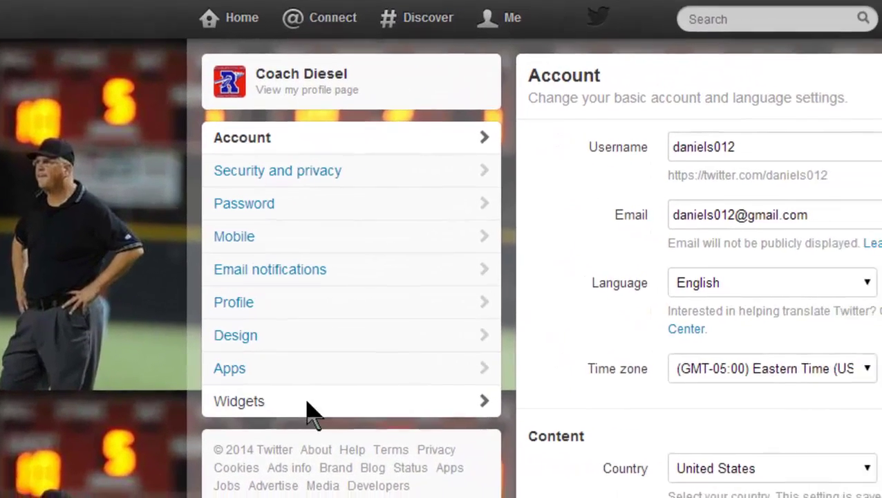
left_click(335, 409)
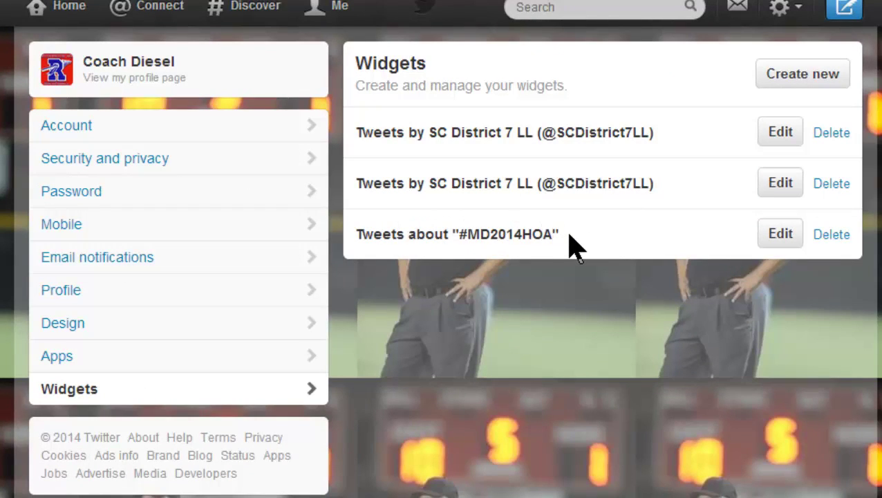
left_click(780, 234)
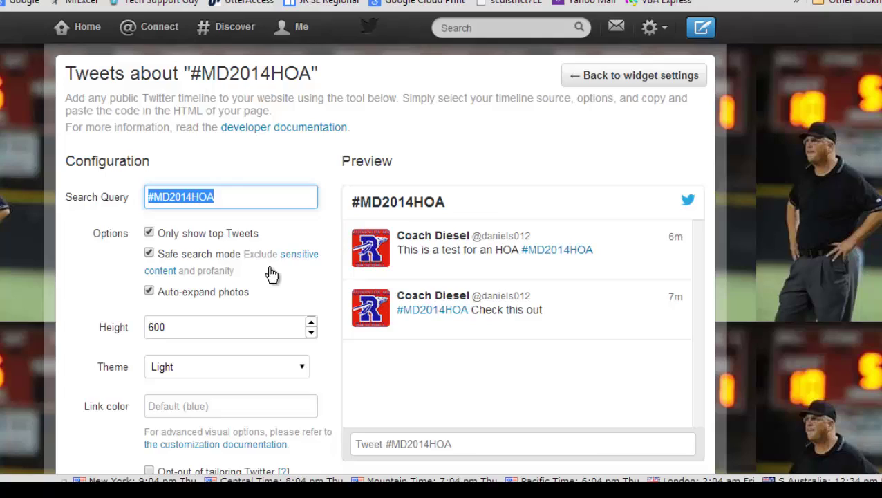
scroll(299, 257, "down", 2)
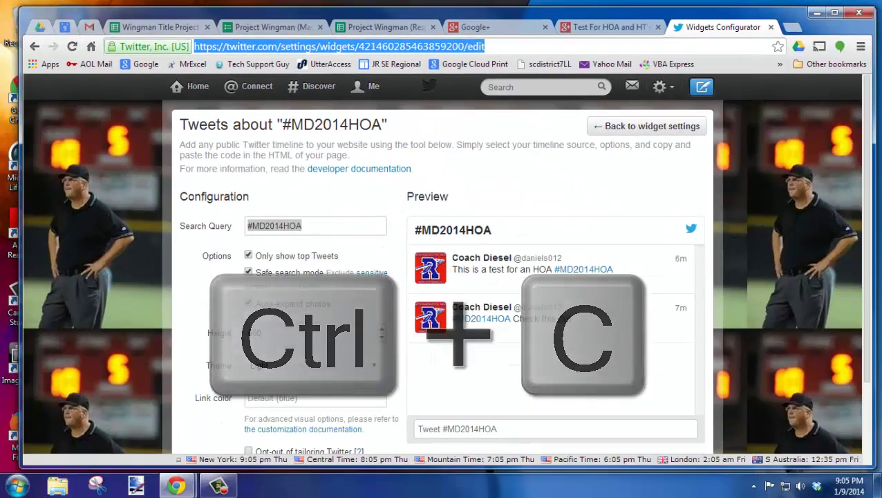
- Paste the Twitter widget URL into Comment Tracker Sources and add it to the stream
mouse_move(878, 107)
left_mouse_down()
mouse_move(729, 63)
mouse_move(655, 16)
mouse_move(671, 21)
left_mouse_up()
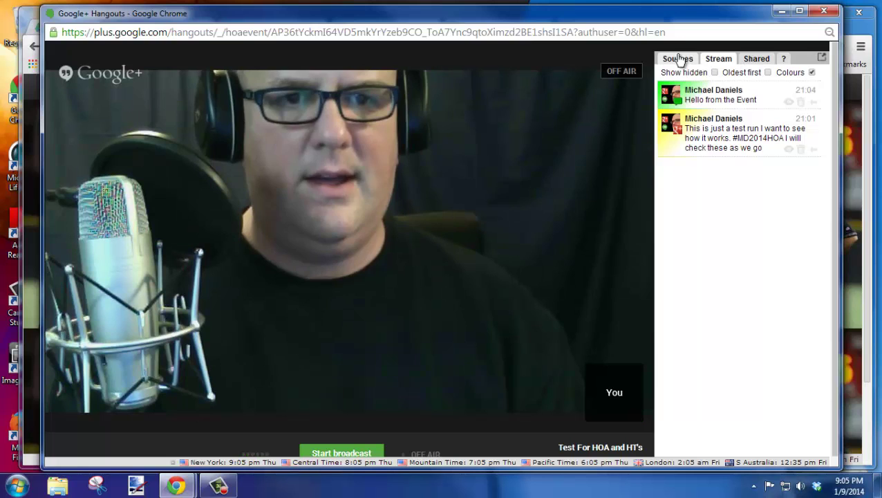
left_click(680, 58)
left_click(726, 74)
key("ctrl+v")
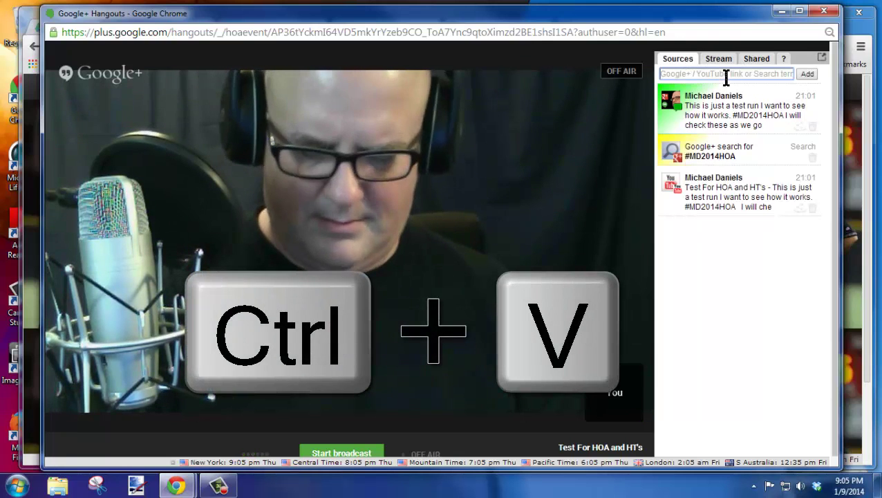
left_click(808, 74)
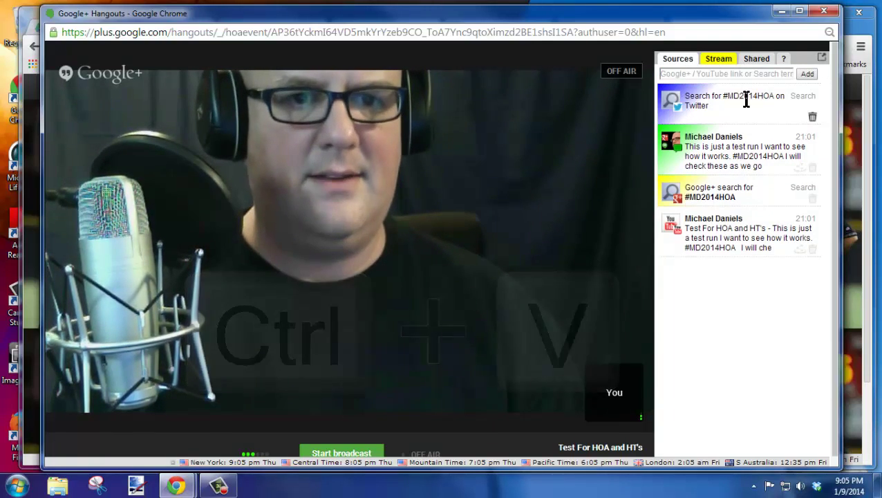
left_click(727, 60)
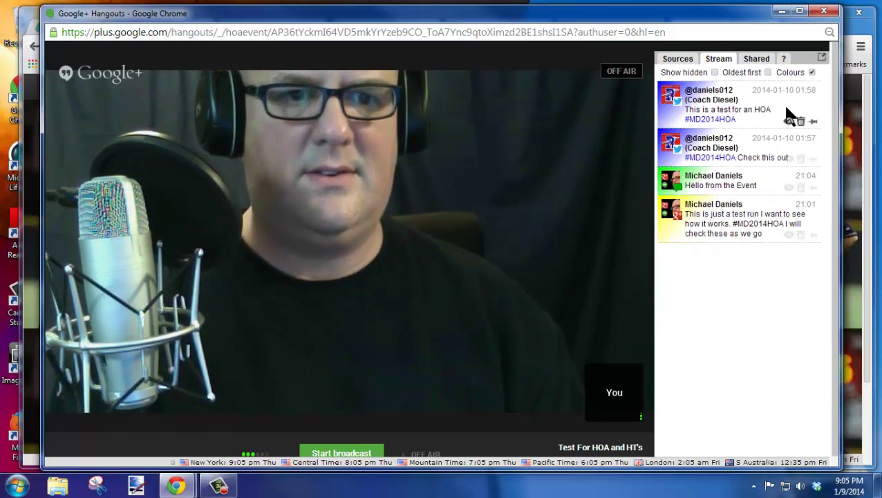
- Toggle overlays for the 'Check this out' tweet and 'Hello from the Event' post, ending hidden
left_click(788, 159)
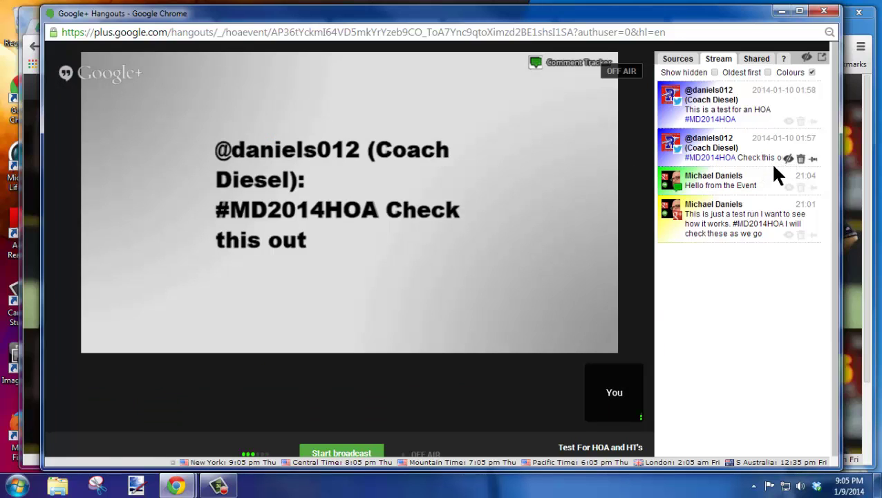
left_click(788, 188)
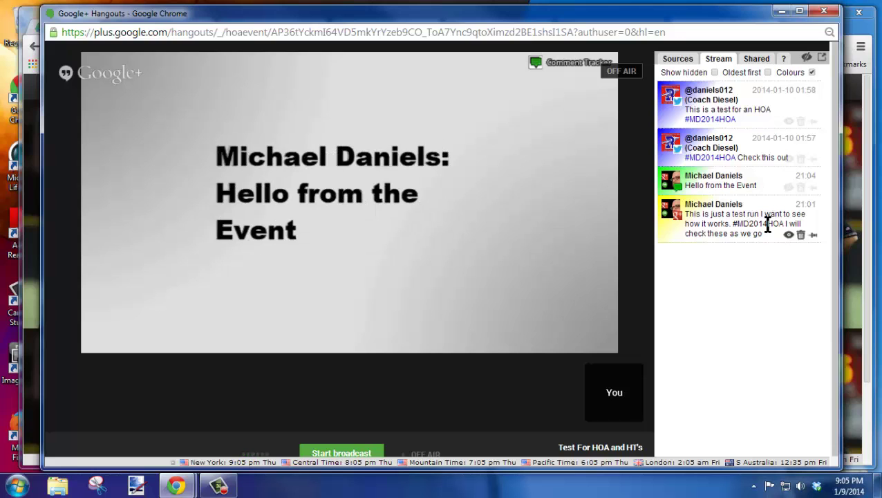
left_click(788, 188)
left_click(789, 191)
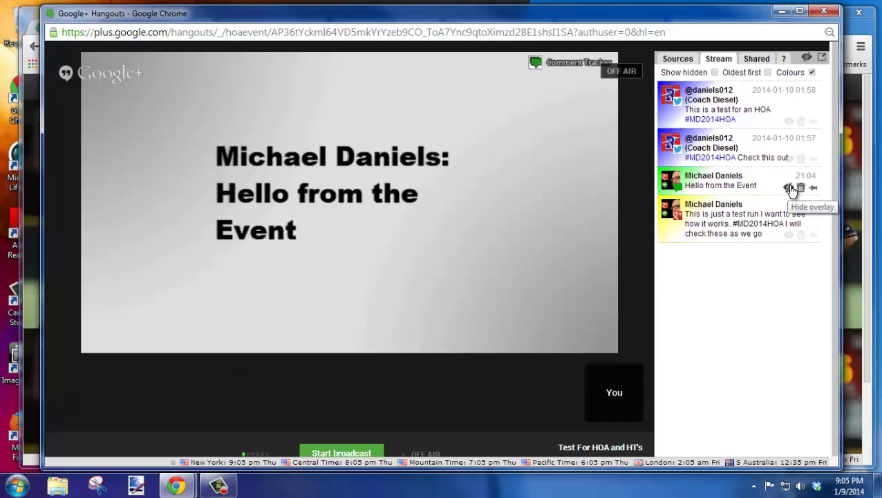
left_click(789, 188)
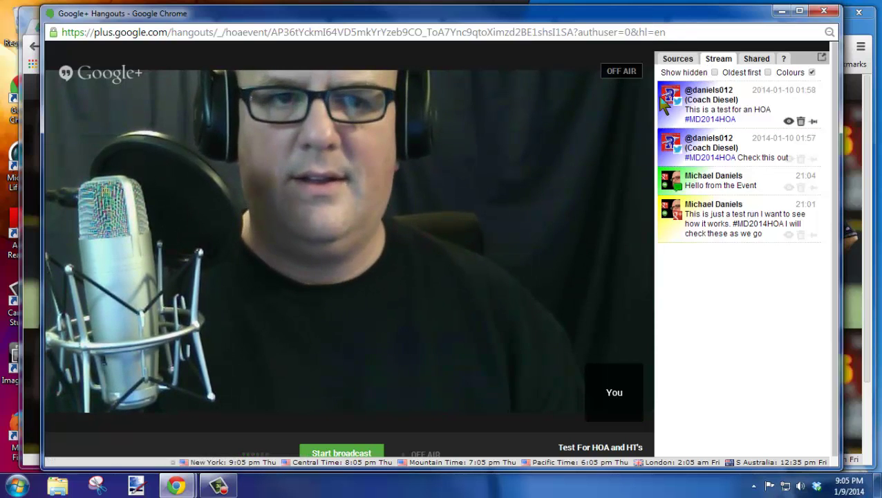
- Copy the hangout's full YouTube URL from the Where Am I? app
mouse_move(146, 223)
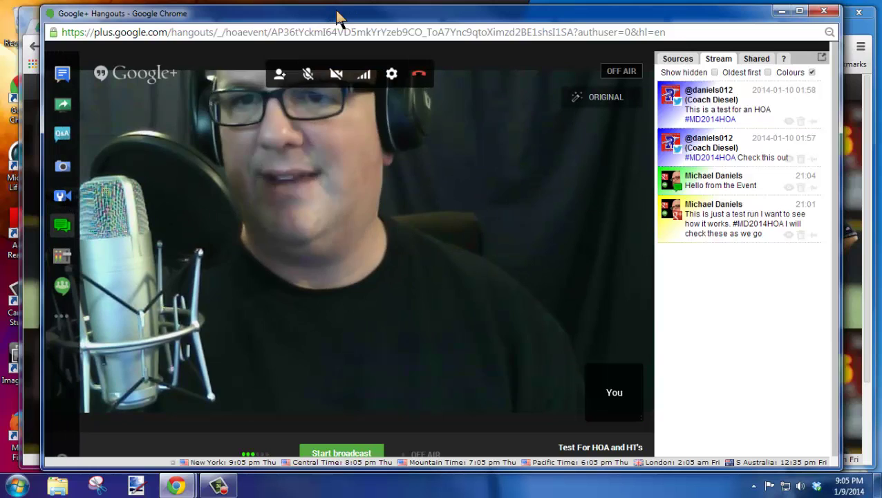
left_click_drag(397, 20, 414, 25)
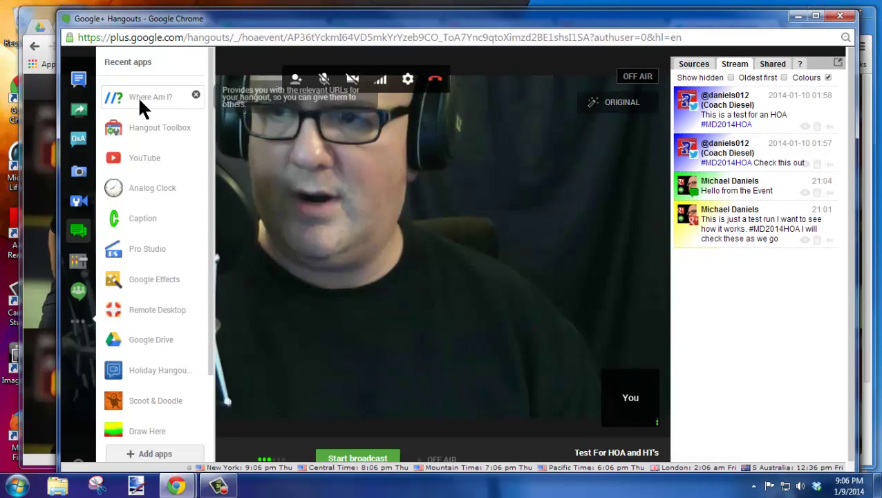
left_click(141, 104)
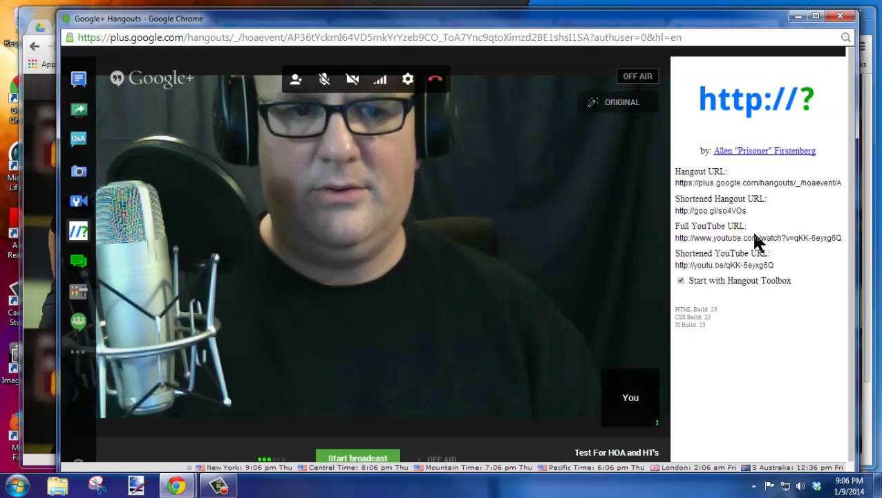
left_click(752, 239)
key("ctrl+c")
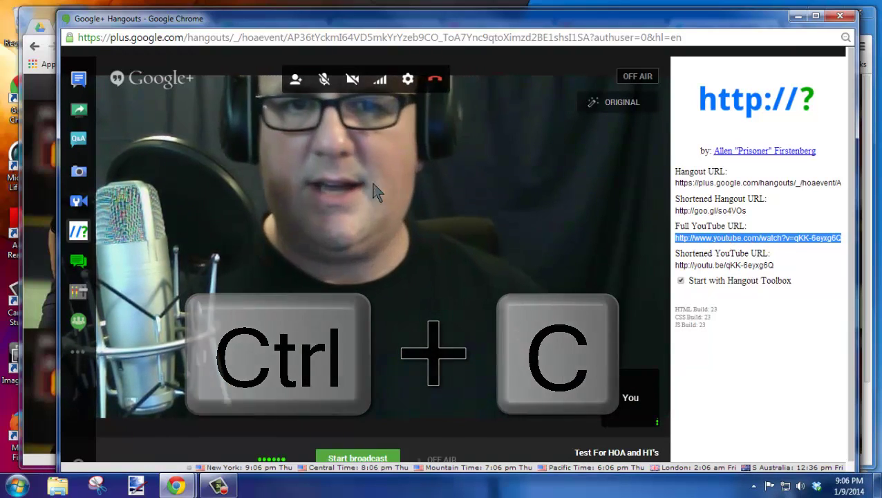
- On the live YouTube event page, write the comment 'This is from Youtube'
key("alt+Tab")
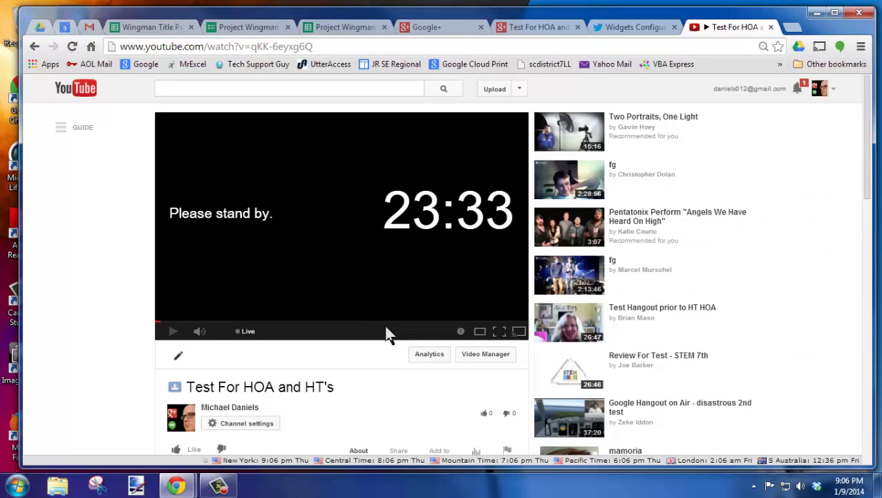
scroll(376, 360, "down", 4)
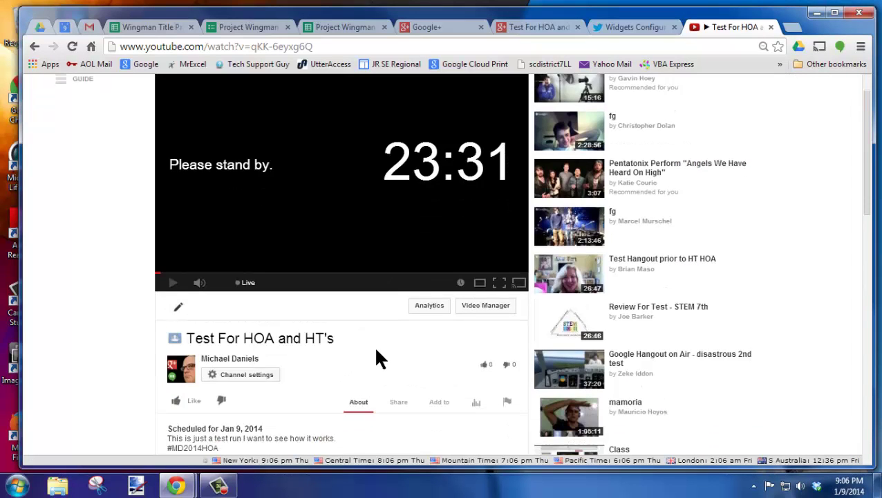
left_click(311, 292)
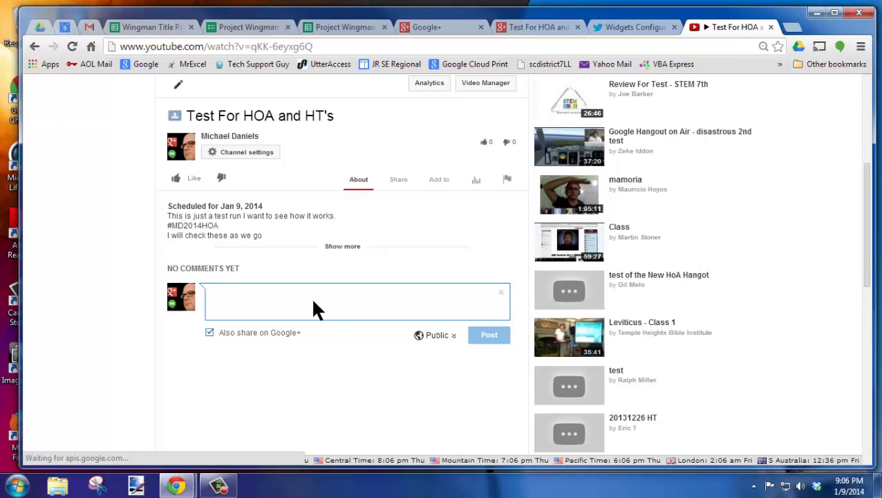
type("This is from Youtu")
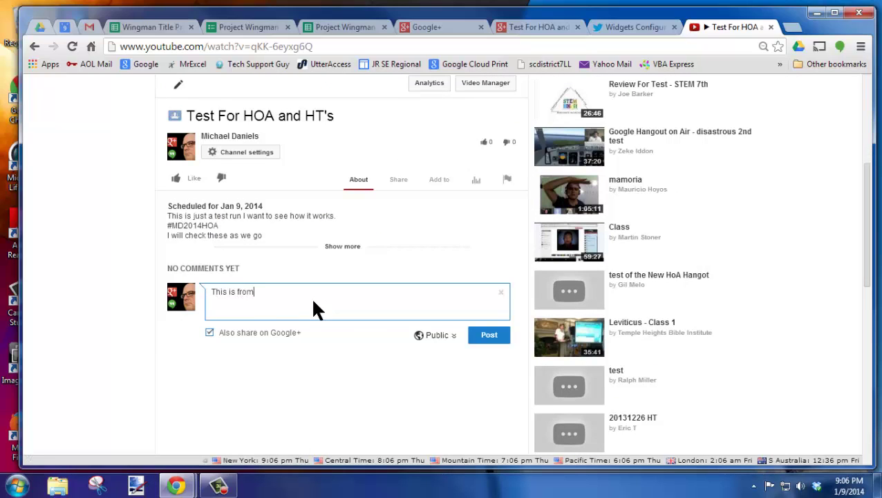
type("be")
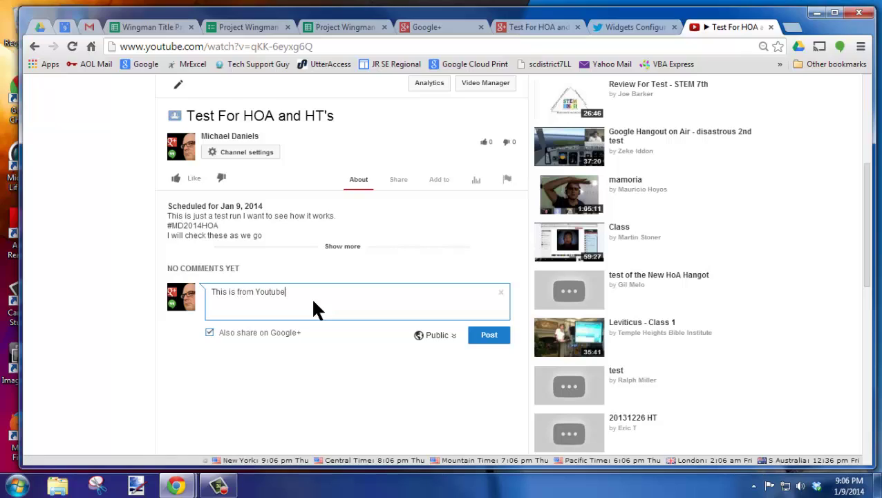